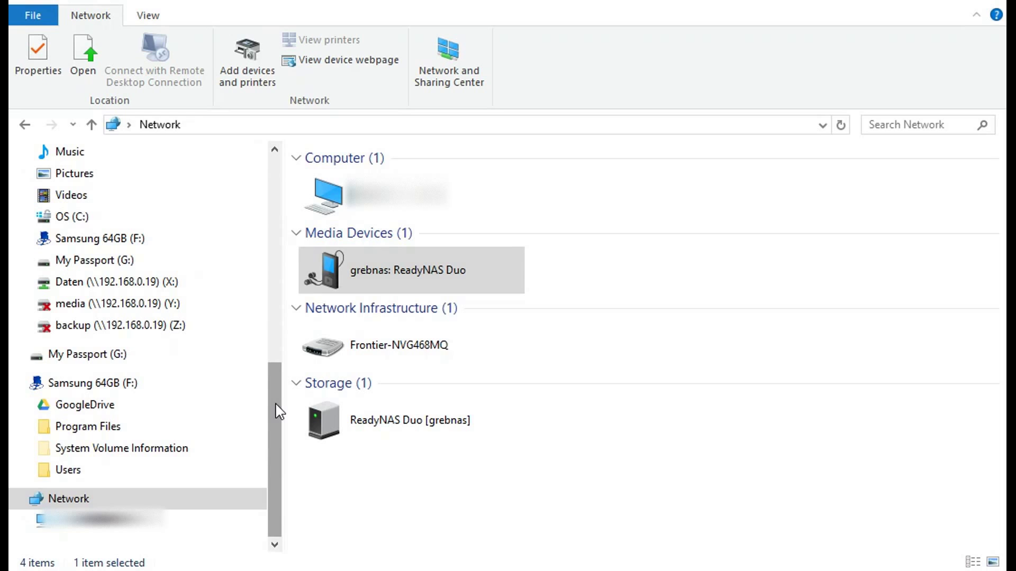
pyautogui.moveTo(276, 409); pyautogui.dragTo(276, 383)
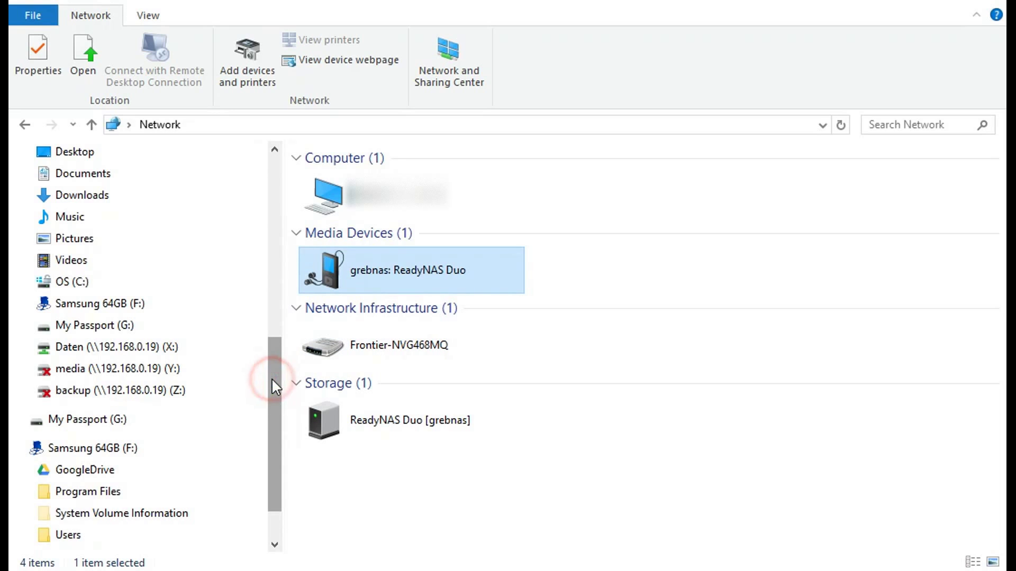
pyautogui.scroll(5, 174, 306)
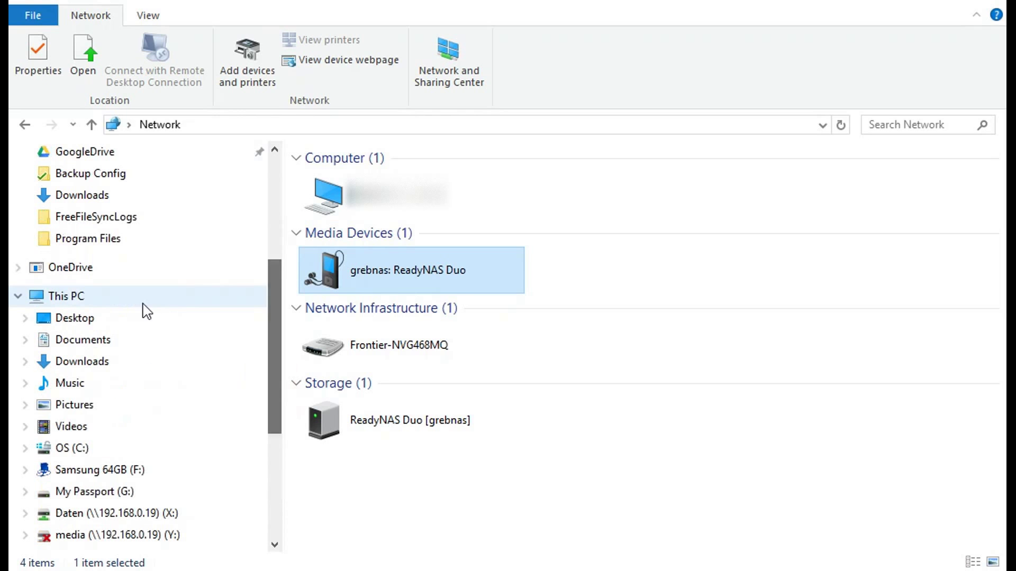
# Step: Try reconnecting media (Y:) from This PC and dismiss the network-path-not-found error
pyautogui.click(66, 296)
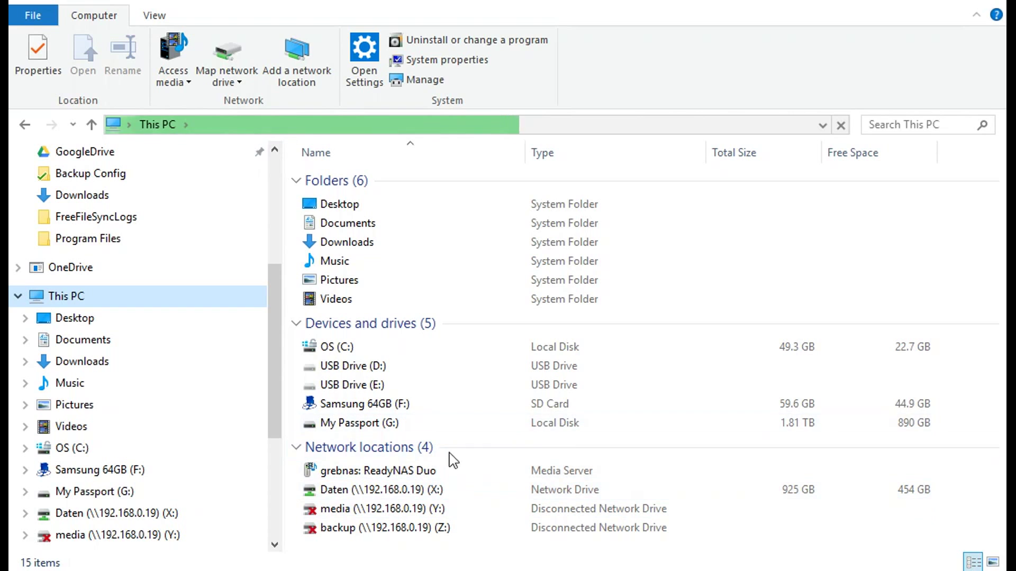
pyautogui.click(387, 509)
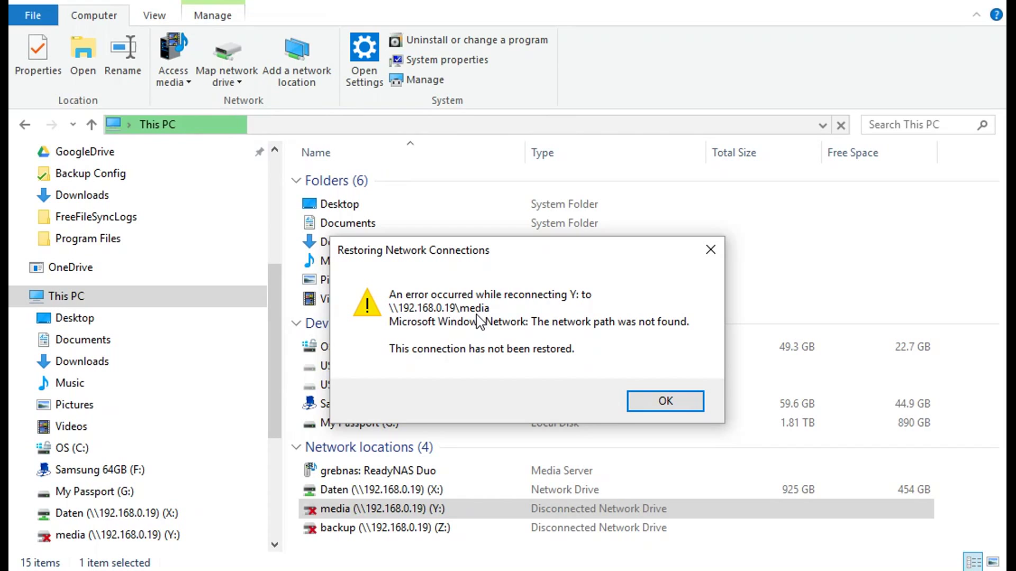
pyautogui.click(653, 401)
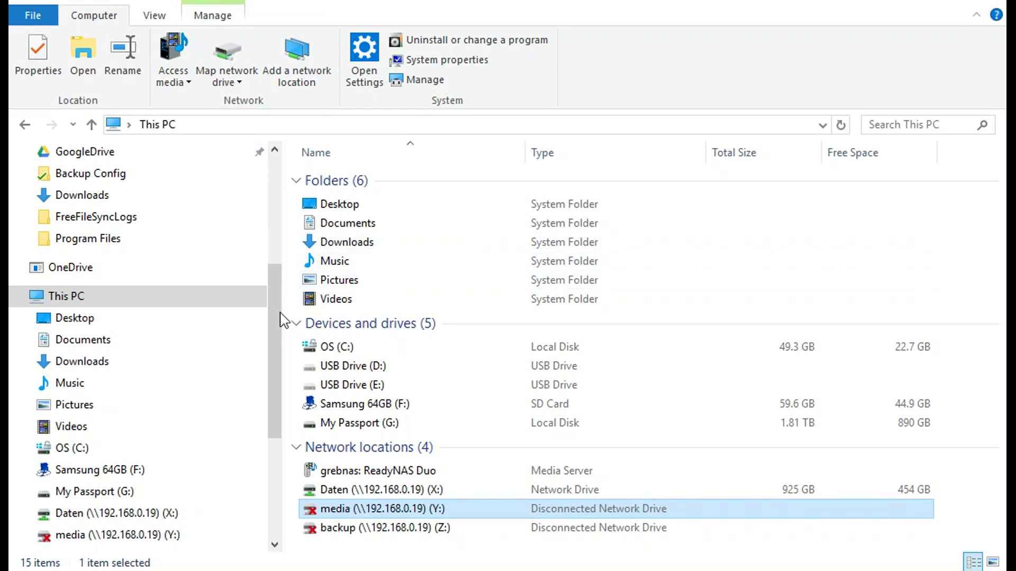
pyautogui.moveTo(275, 325); pyautogui.dragTo(284, 445)
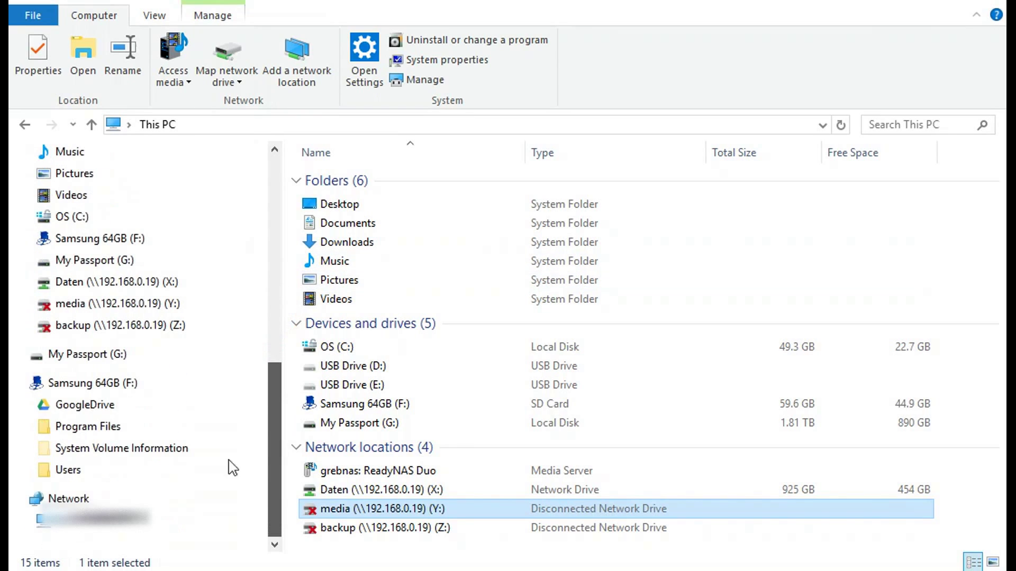
# Step: Browse to the Network folder showing the ReadyNAS Duo
pyautogui.click(68, 499)
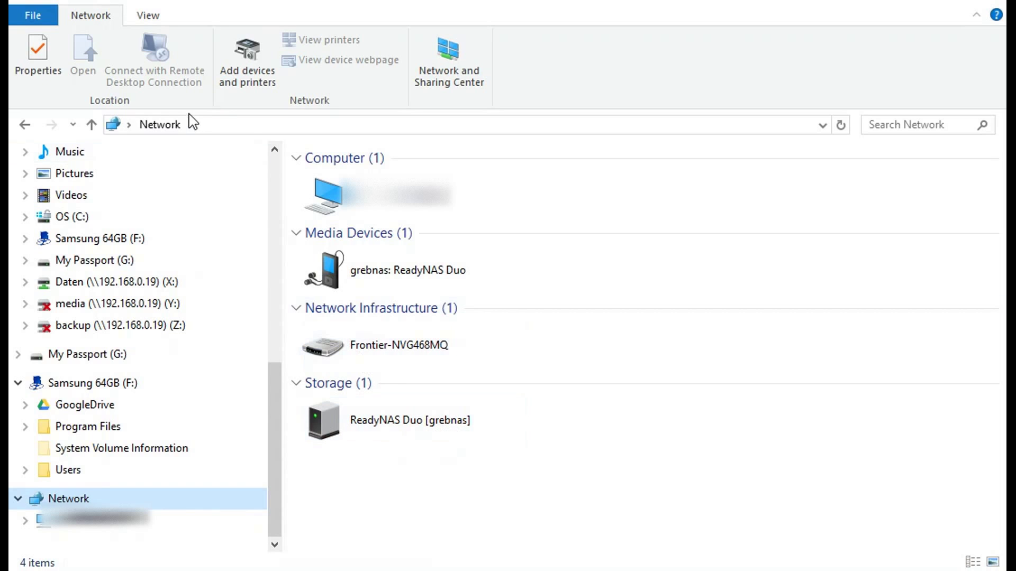
# Step: Go to \\grebnas via the address bar to list its nine shares
pyautogui.click(205, 127)
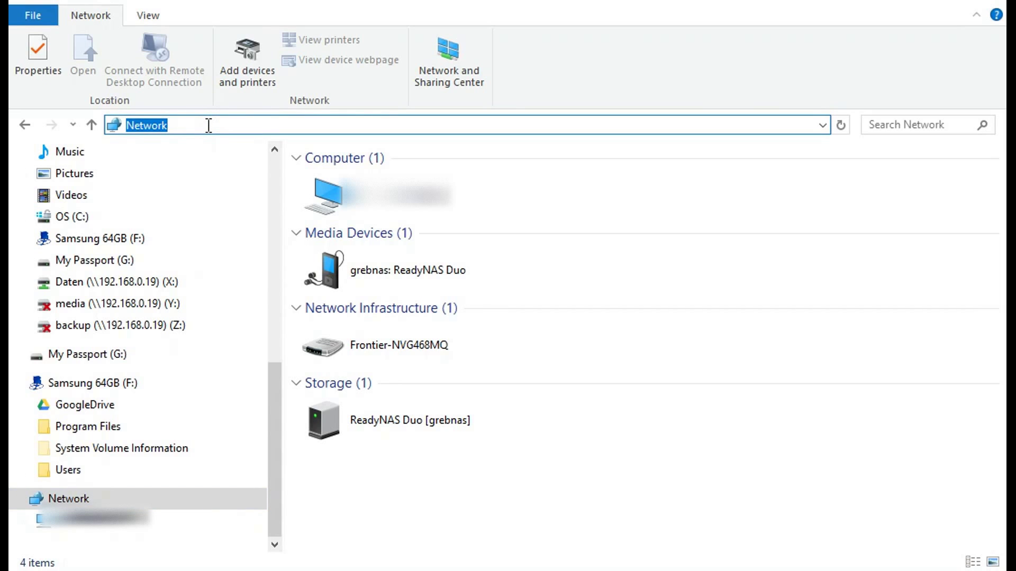
pyautogui.write('\\\\grebnas')
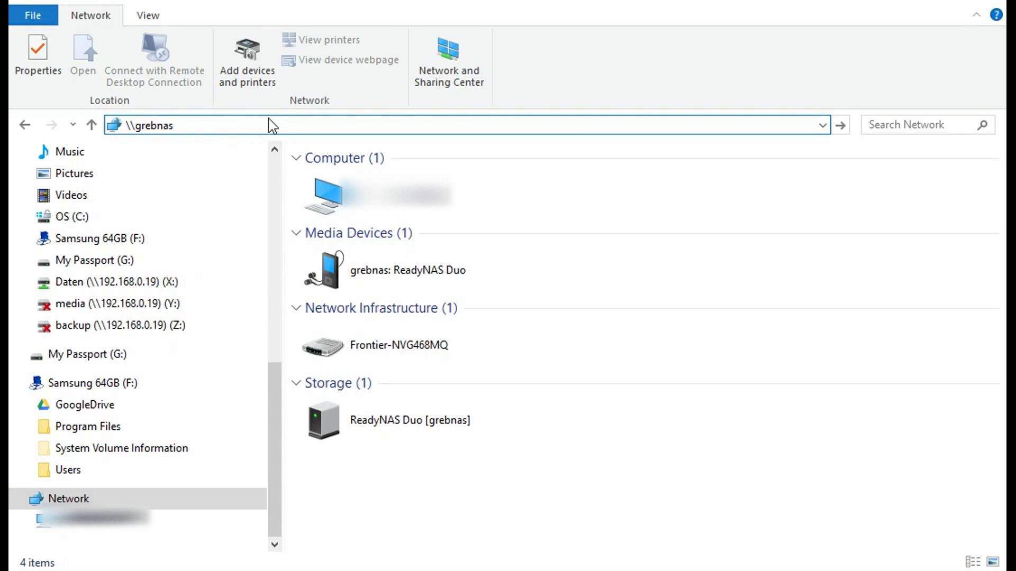
pyautogui.press('Return')
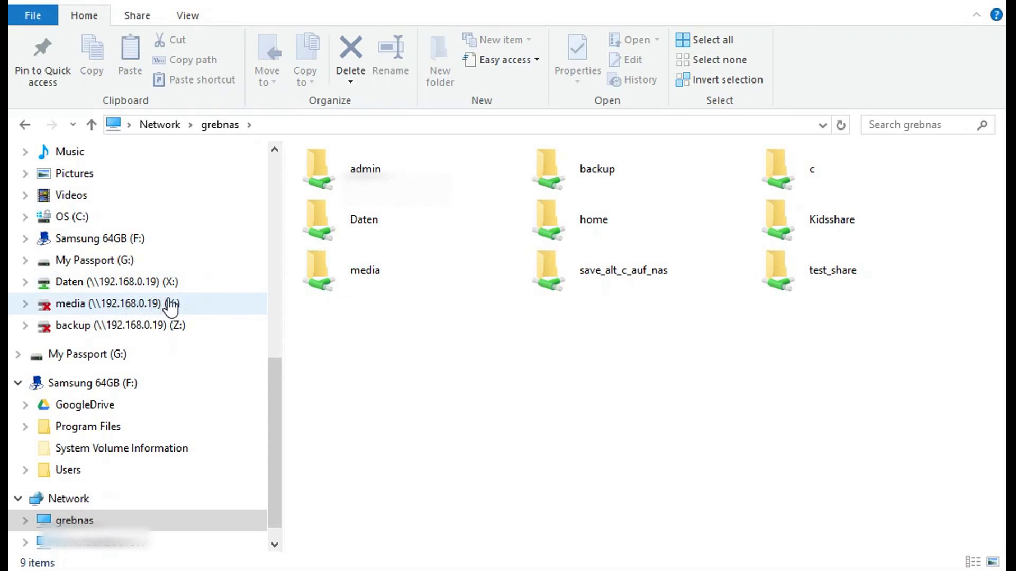
# Step: Map \\grebnas\media to drive Y:, confirming replacement of the old connection
pyautogui.click(358, 276)
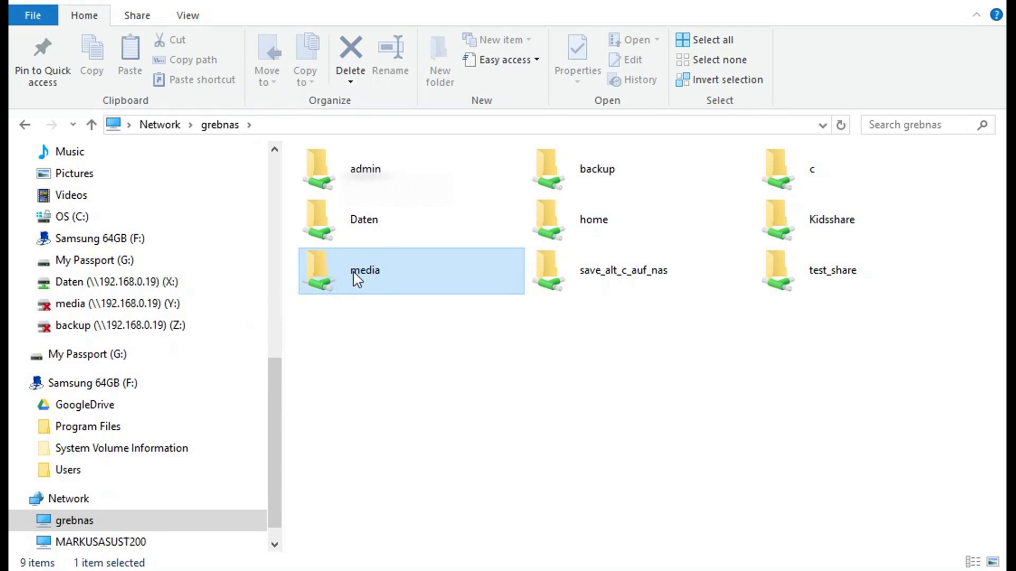
pyautogui.rightClick(357, 276)
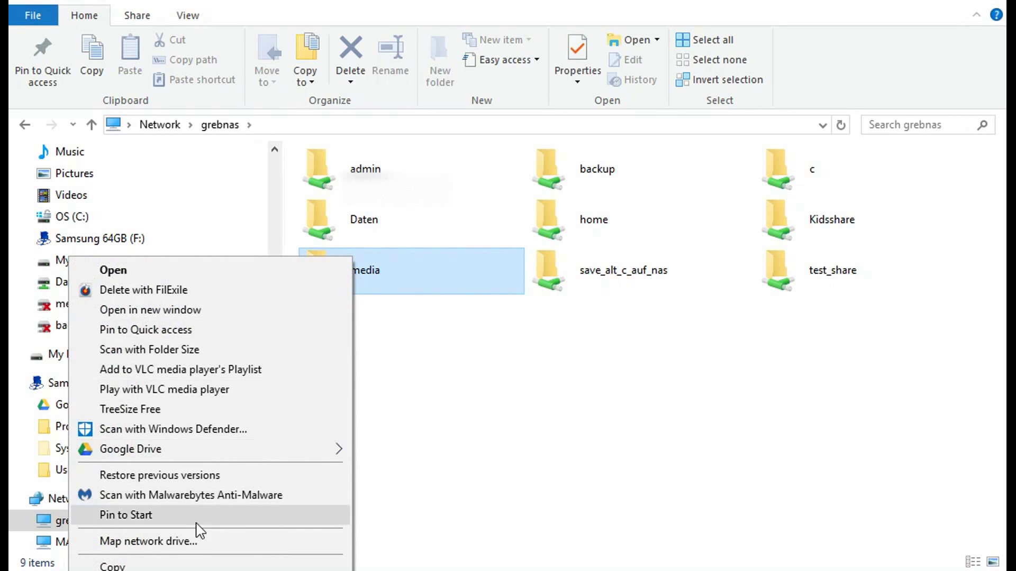
pyautogui.click(170, 542)
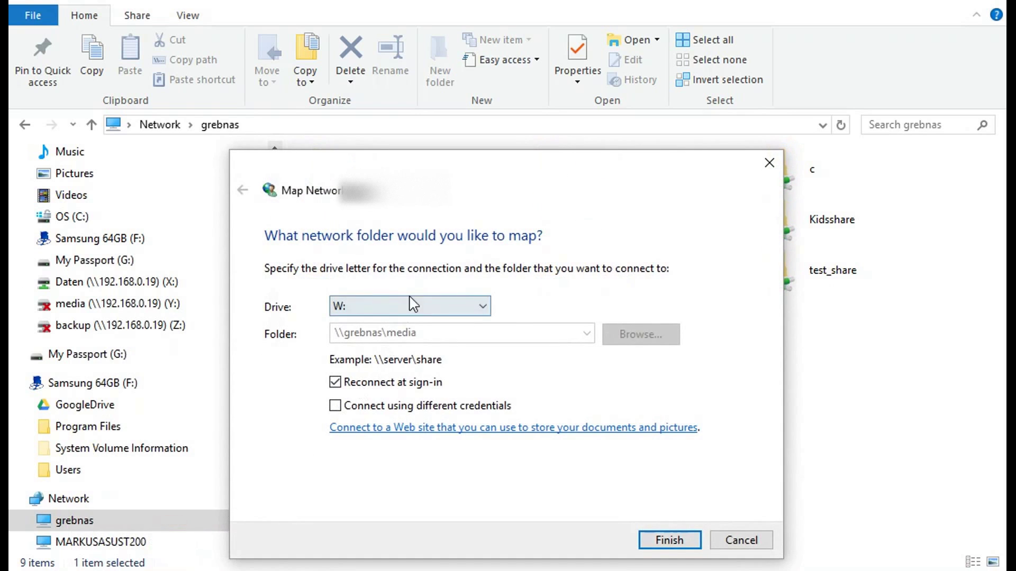
pyautogui.click(437, 307)
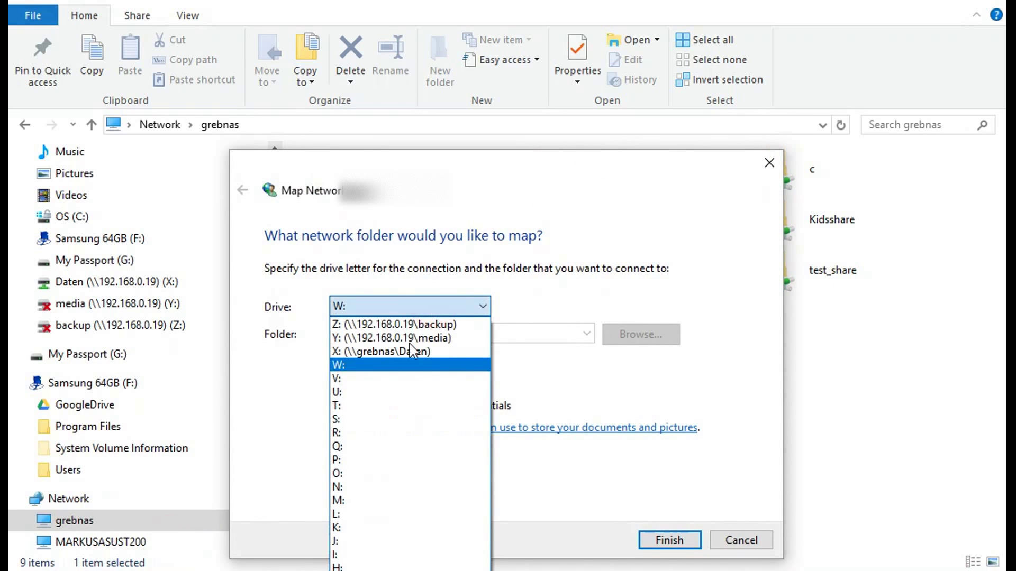
pyautogui.click(373, 339)
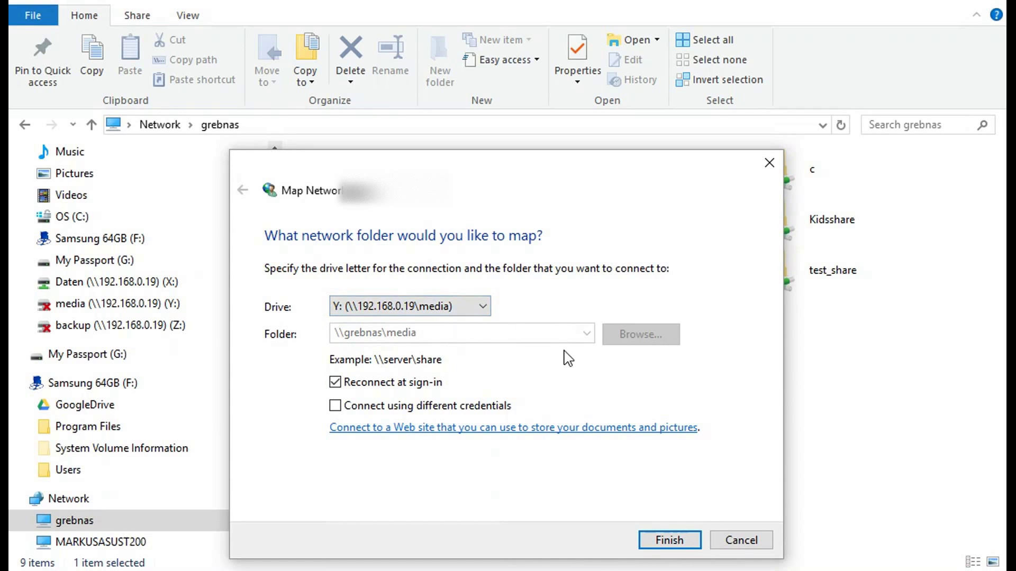
pyautogui.click(668, 541)
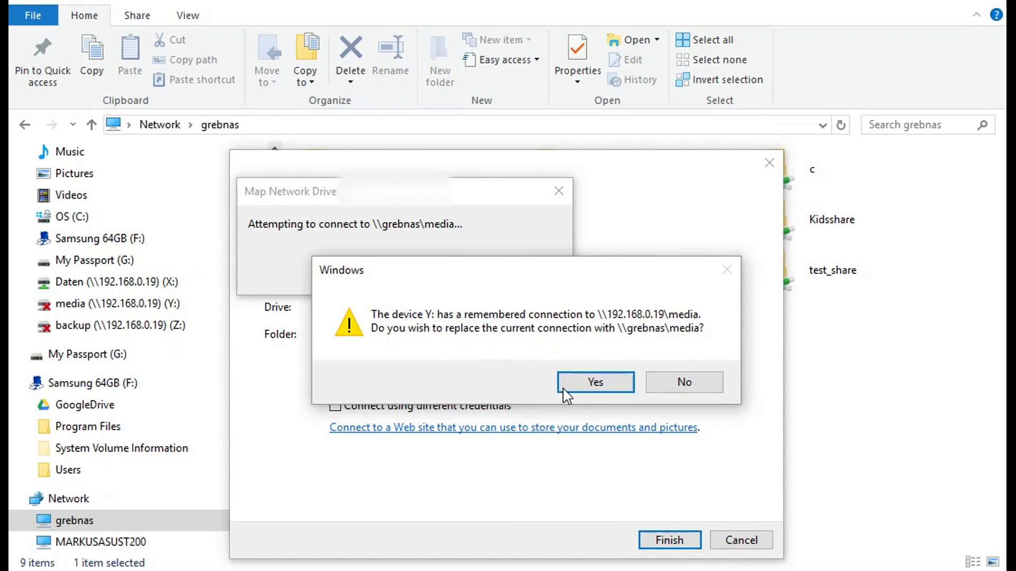
pyautogui.click(595, 381)
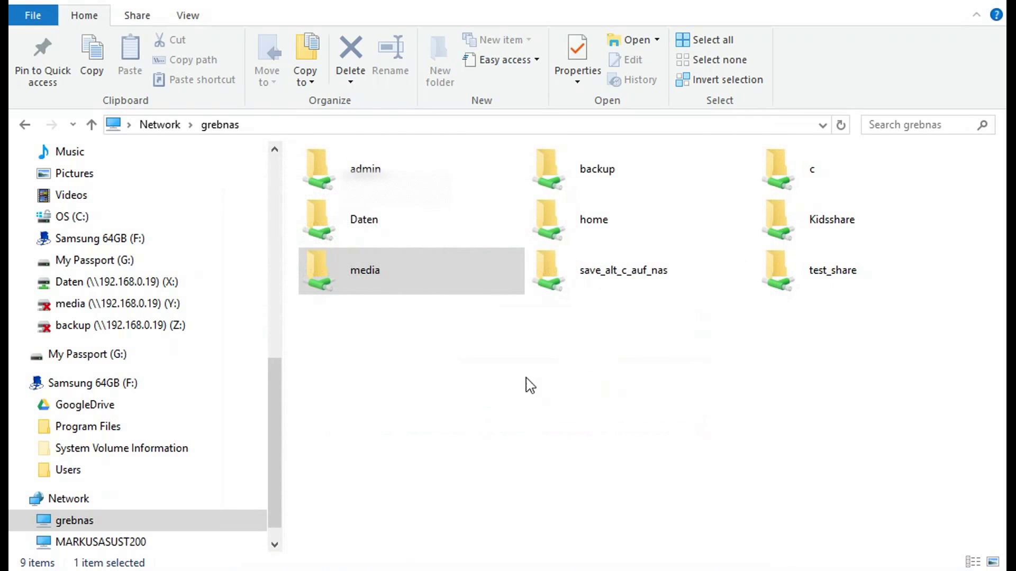
pyautogui.moveTo(93, 261)
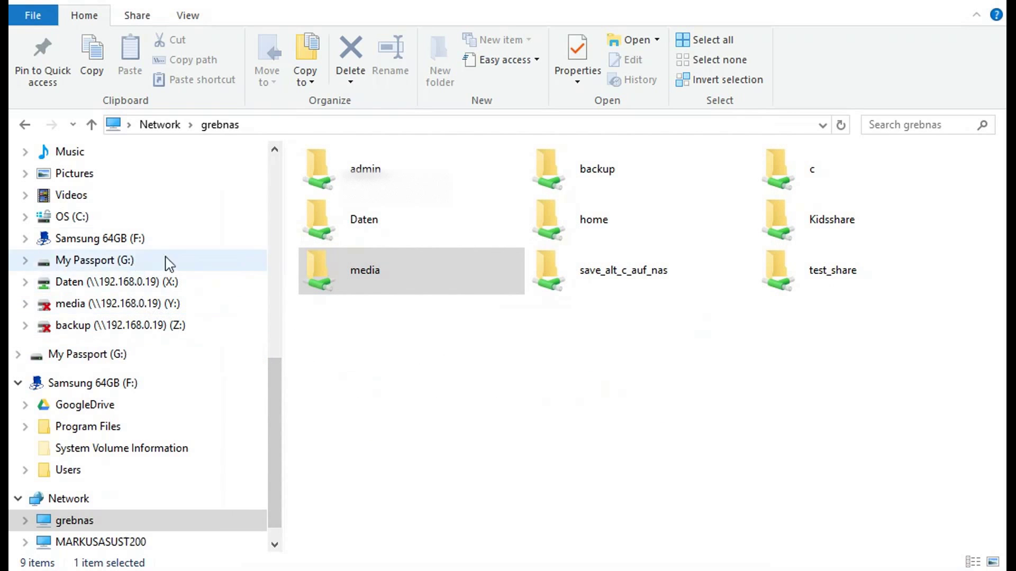
pyautogui.moveTo(276, 404); pyautogui.dragTo(282, 341)
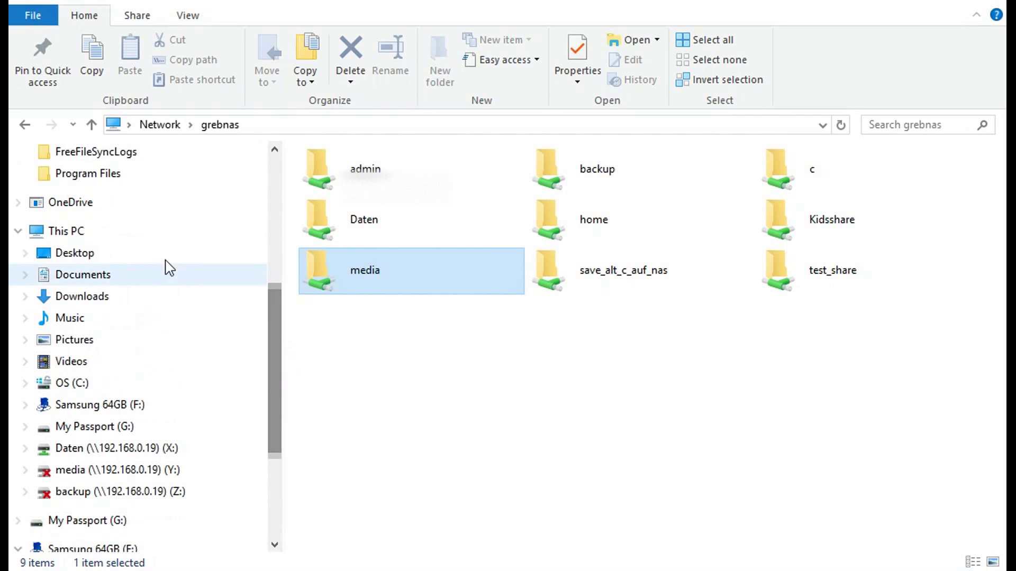
pyautogui.click(106, 231)
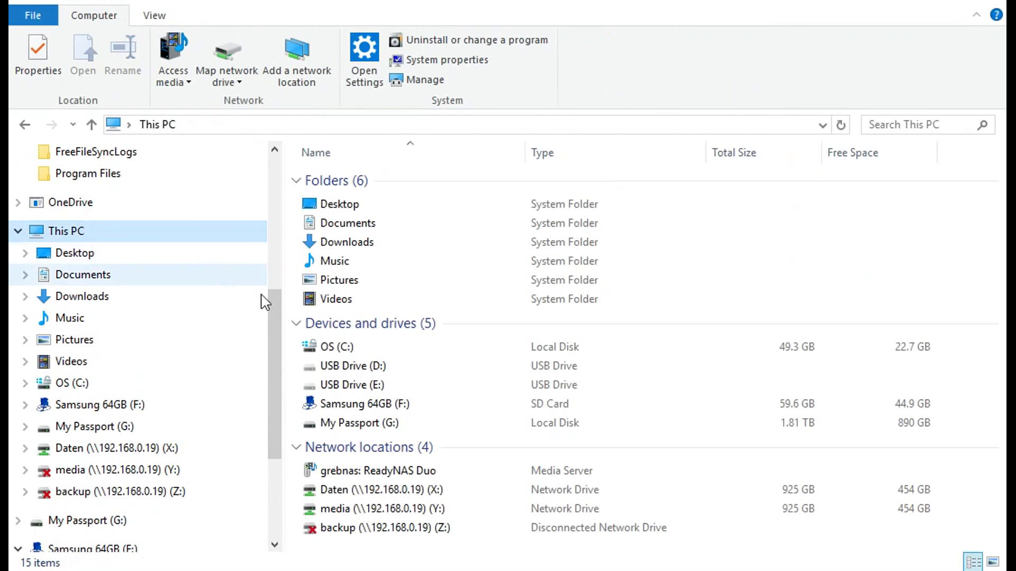